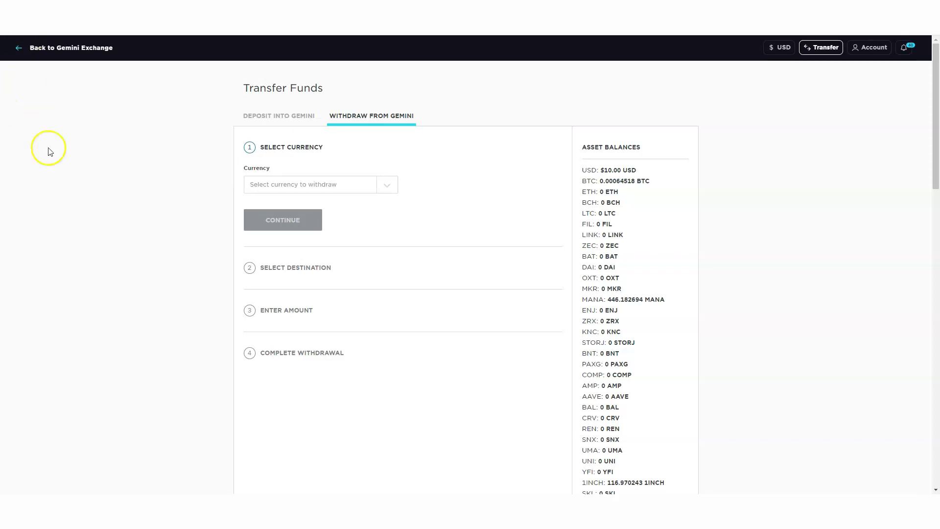
scroll(74, 137, "down", 1)
left_click(21, 49)
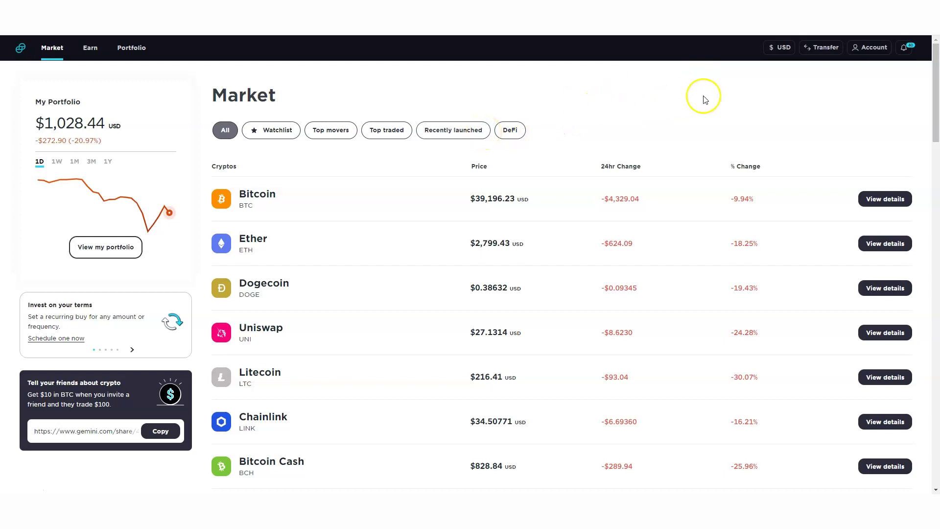
left_click(826, 48)
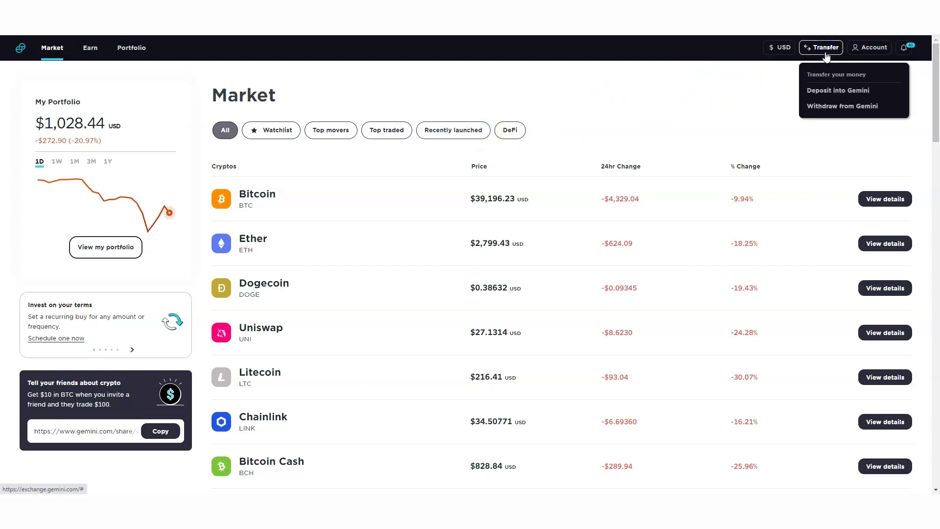
left_click(822, 108)
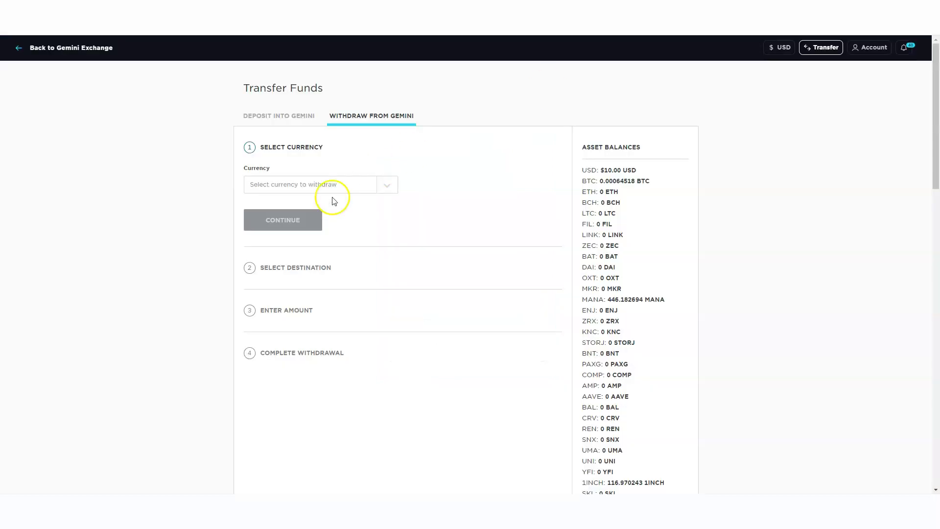
Pick BTC as the Gemini withdrawal currency and continue to the Transfer to field.
left_click(388, 185)
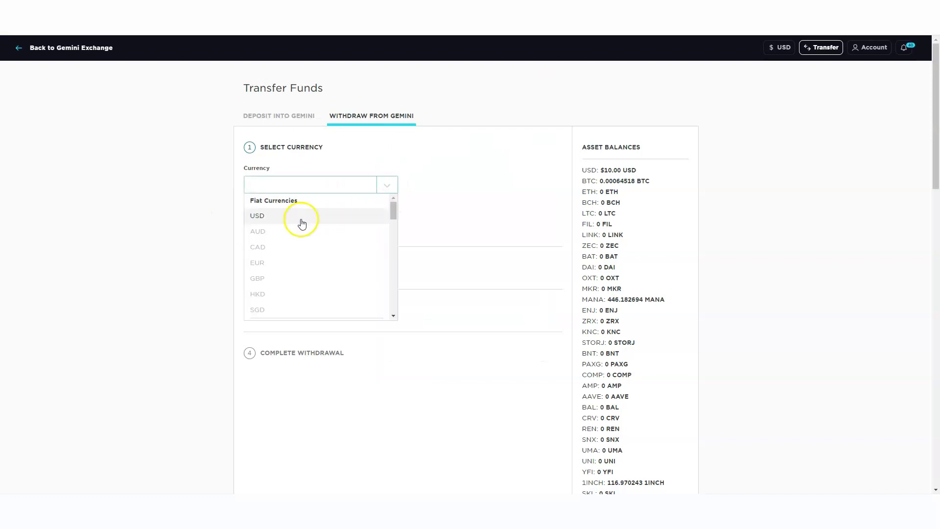
scroll(279, 222, "down", 3)
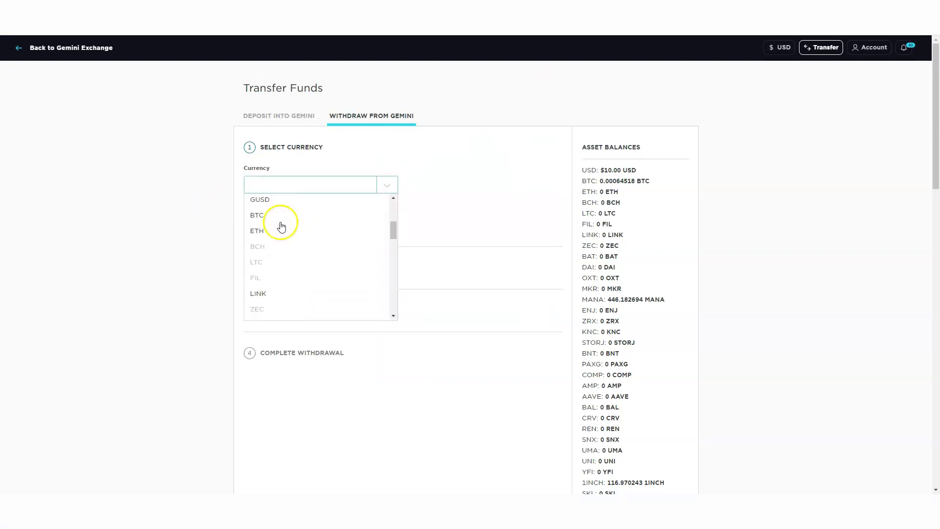
left_click(283, 211)
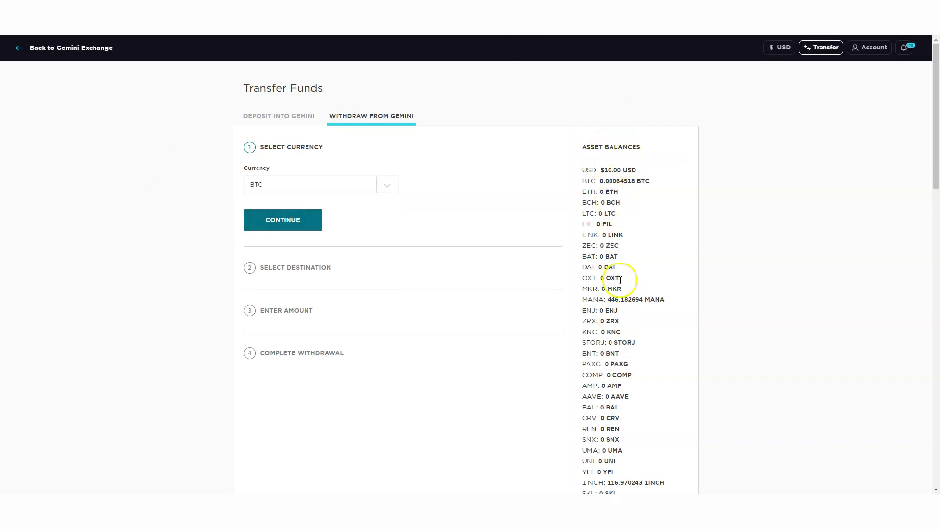
left_click_drag(646, 183, 581, 181)
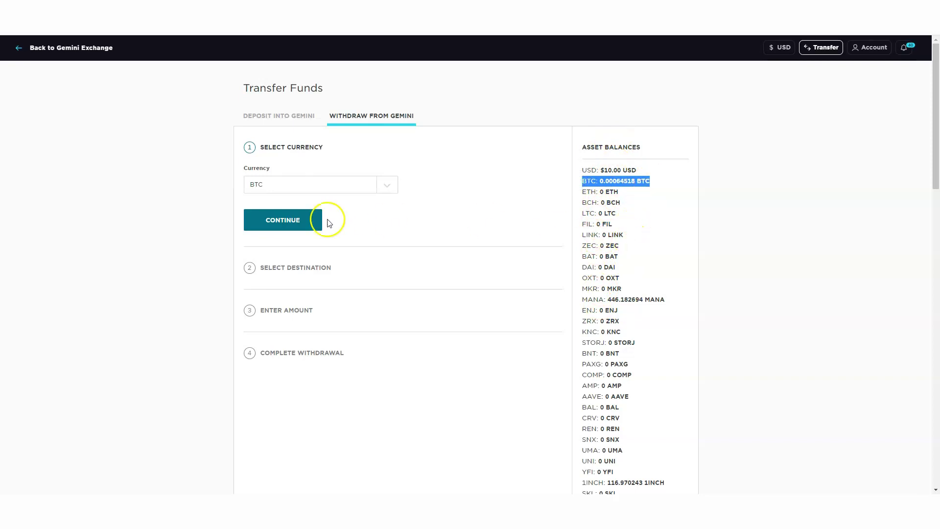
left_click(295, 219)
left_click(295, 221)
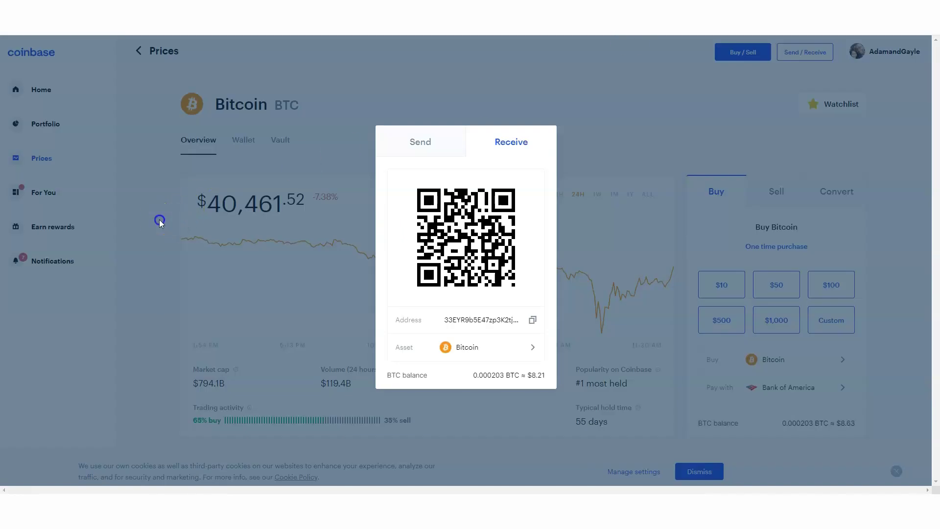
Open Coinbase's Bitcoin page and bring up its Send / Receive panel on Receive.
left_click(160, 220)
left_click(51, 95)
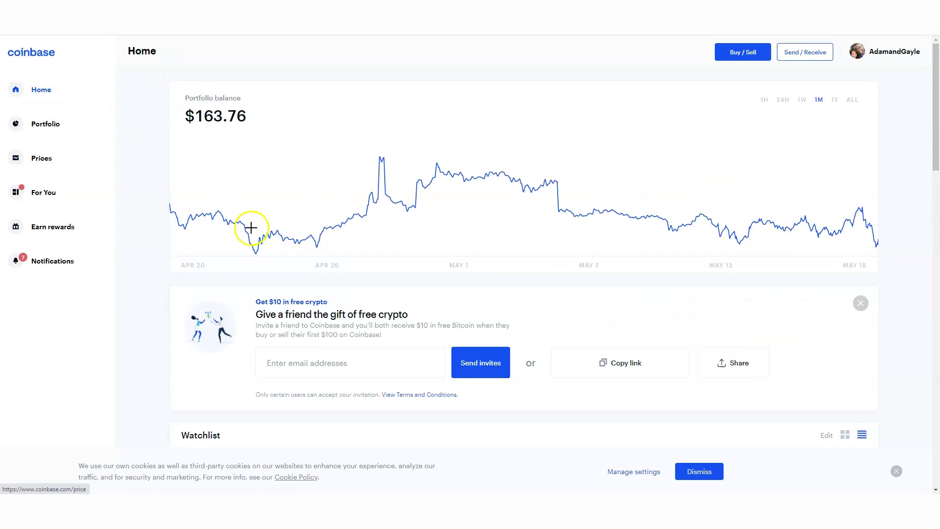
scroll(142, 191, "down", 1)
scroll(167, 211, "down", 2)
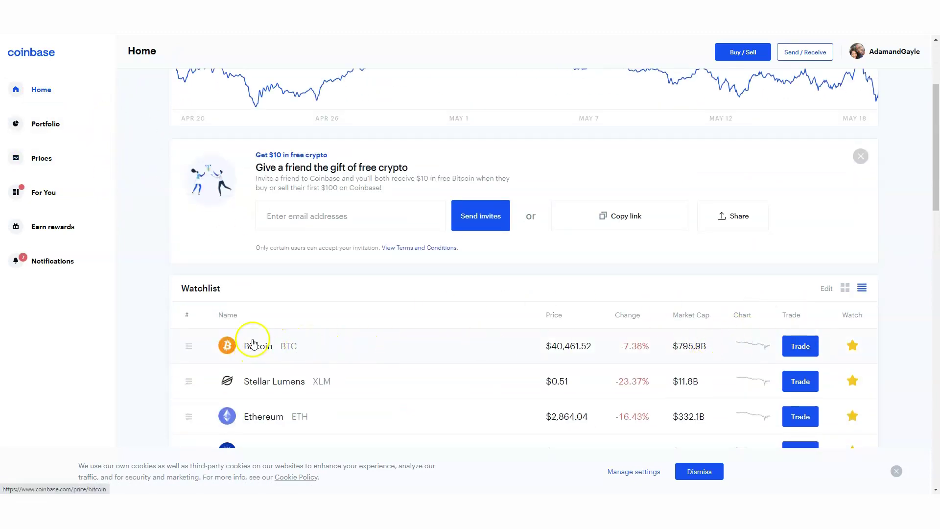
left_click(267, 345)
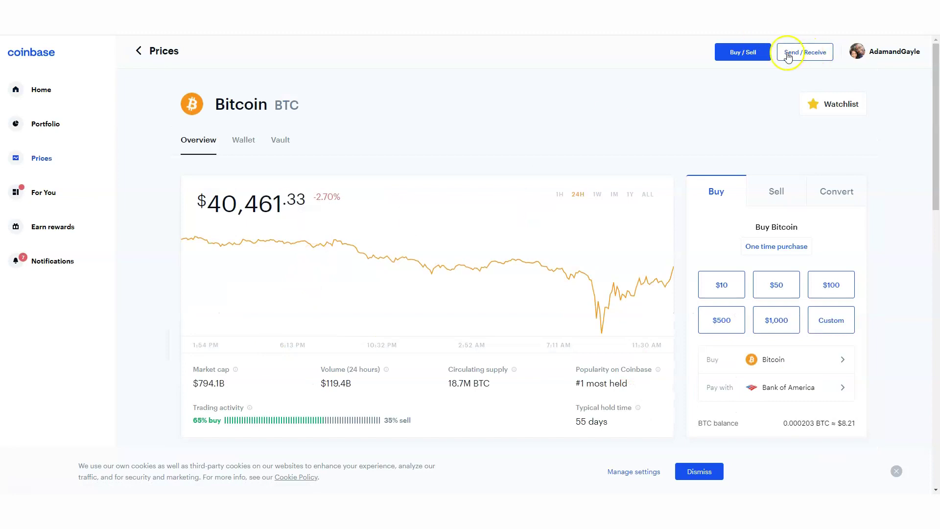
left_click(805, 54)
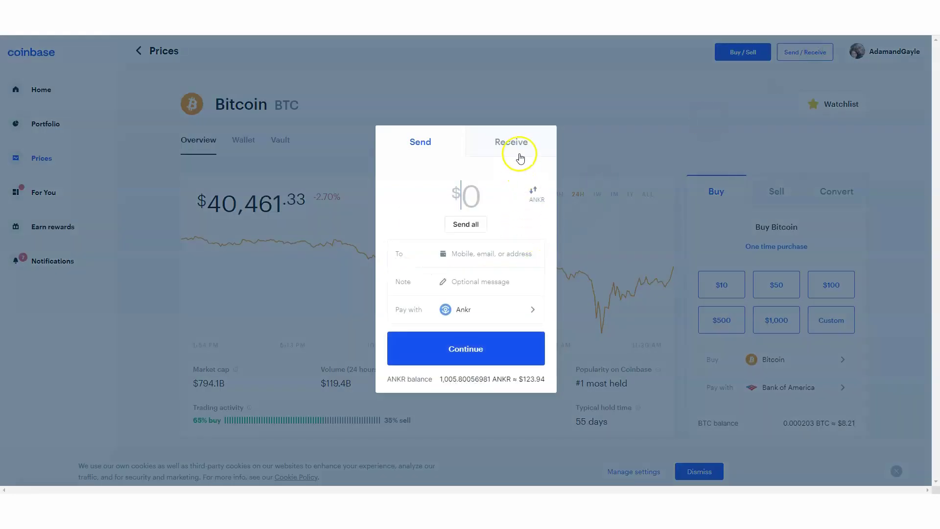
left_click(520, 156)
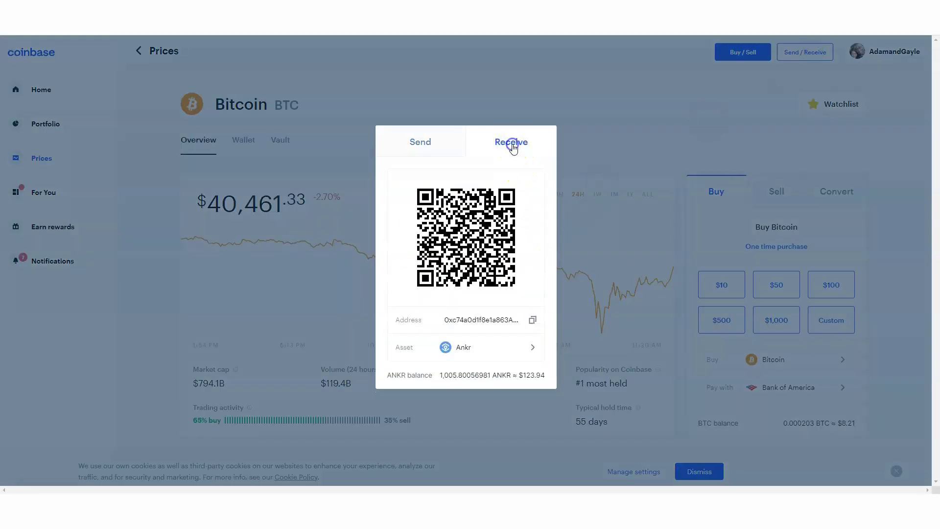
Copy the Coinbase Bitcoin receive address and paste it into Gemini's Transfer to field.
left_click(533, 349)
left_click(449, 254)
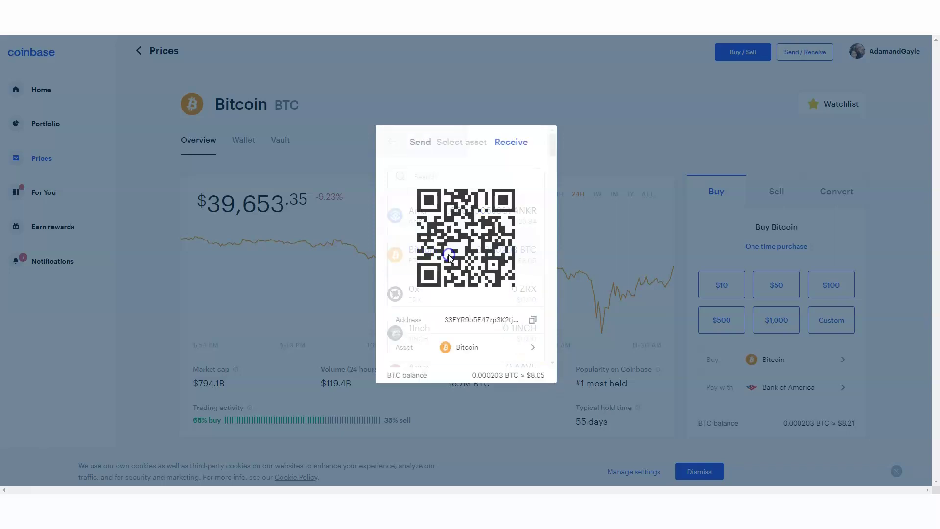
left_click(513, 327)
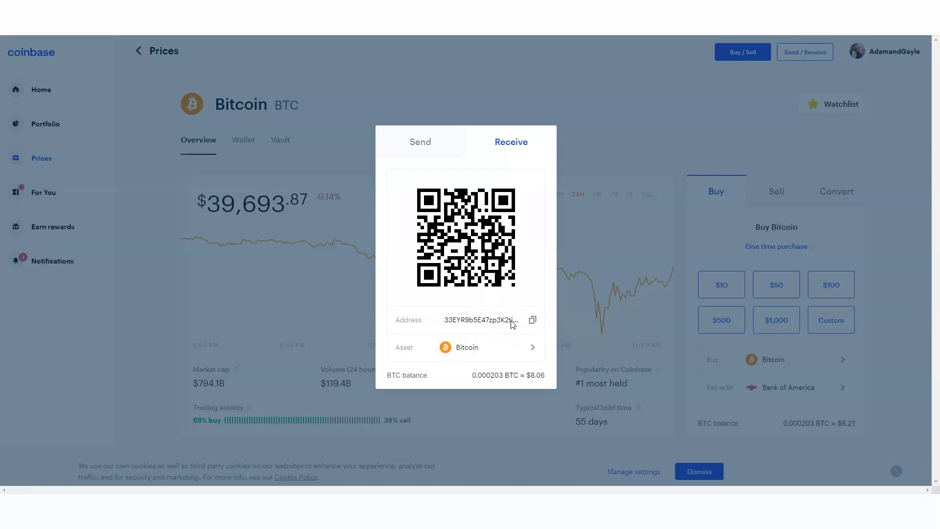
left_click(533, 320)
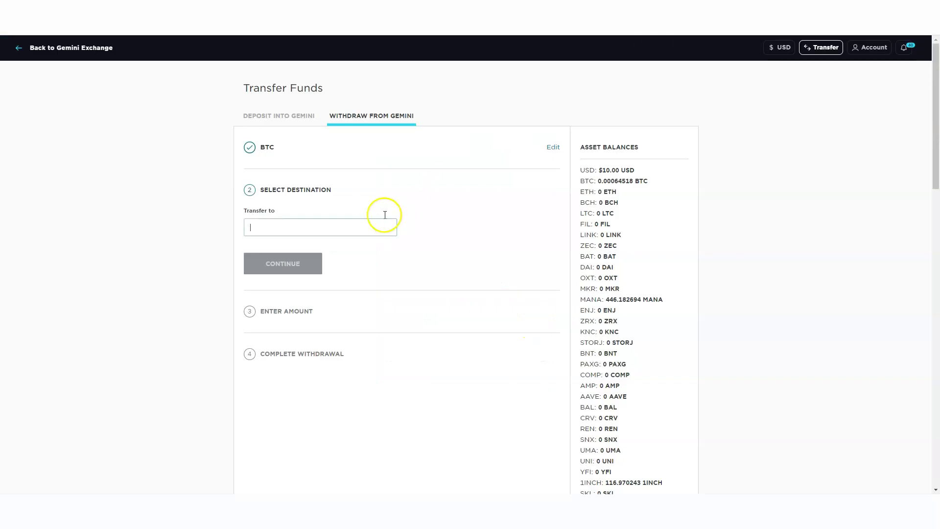
left_click(316, 229)
key("ctrl+v")
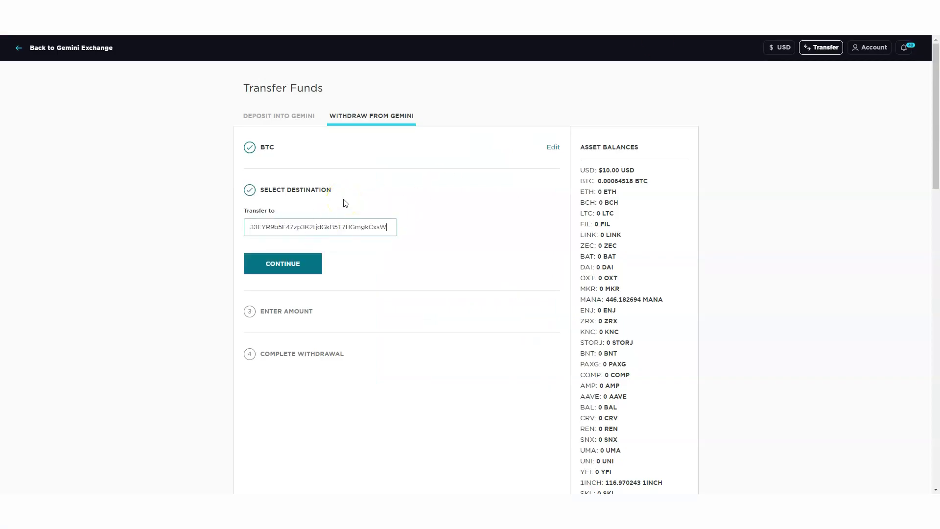
left_click(287, 264)
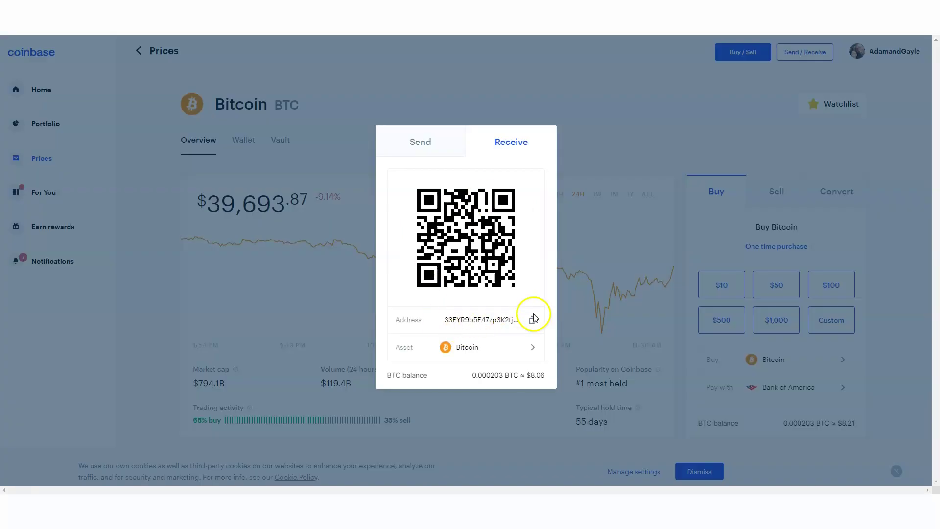
Recopy the Coinbase Bitcoin receive address and select its text for comparison.
left_click(533, 321)
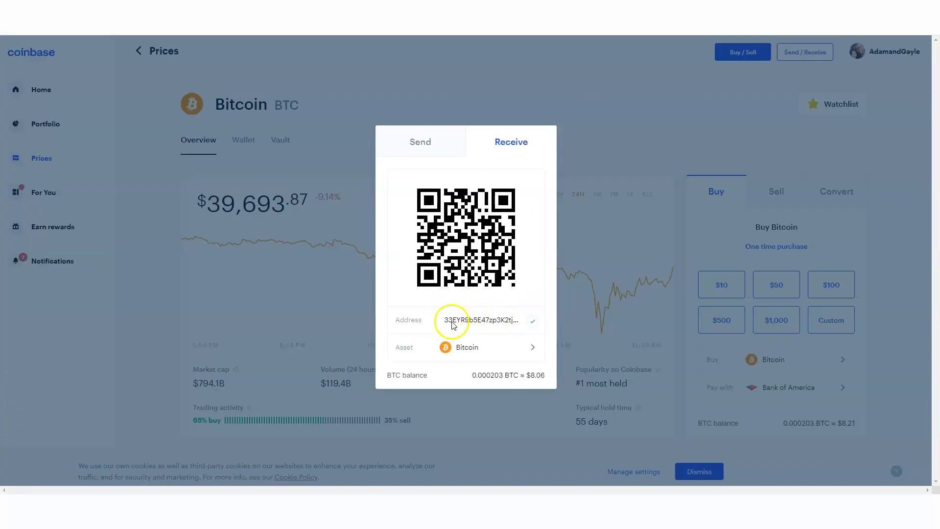
double_click(467, 320)
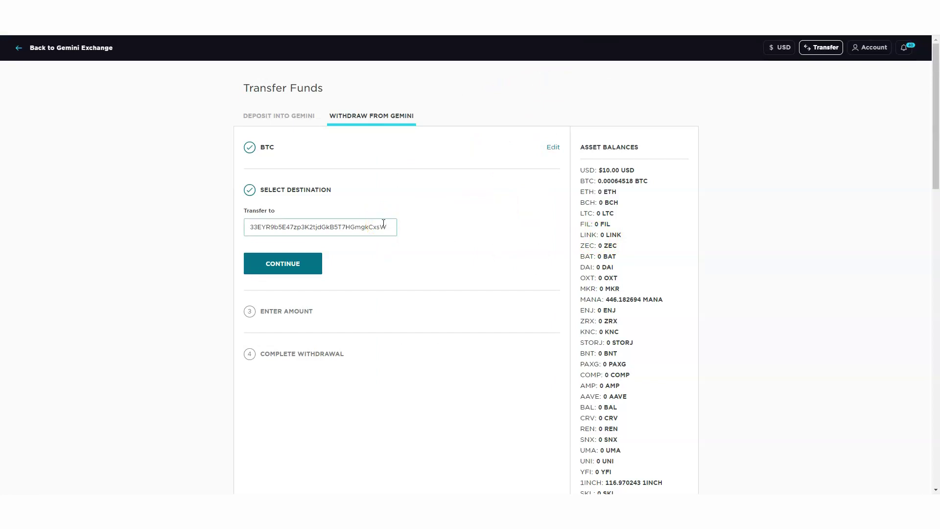
Confirm the destination and enter the full 0.00064518 BTC balance as the withdrawal amount.
left_click(376, 255)
left_click(283, 264)
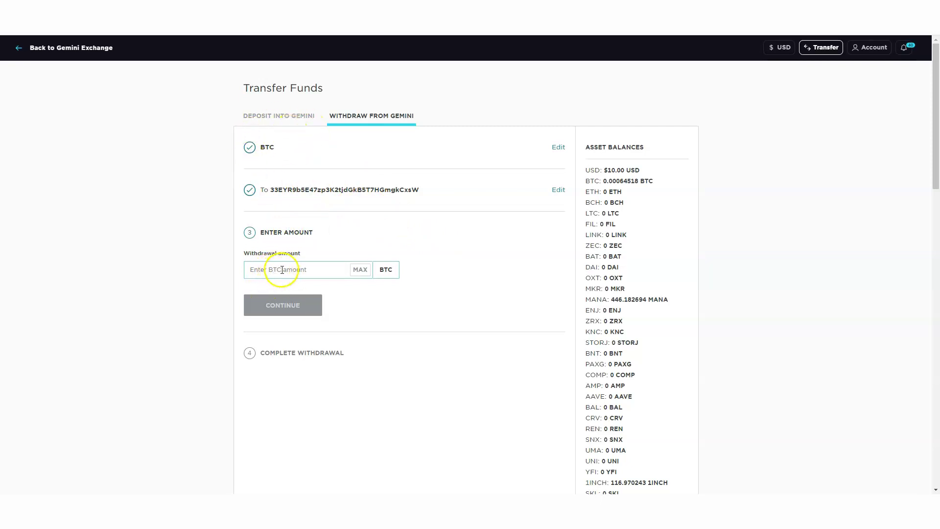
double_click(619, 181)
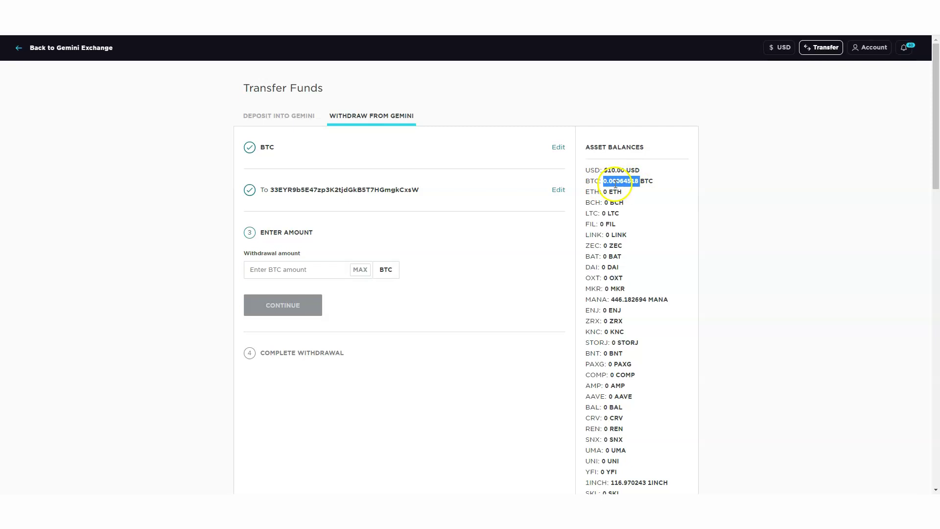
left_click(367, 273)
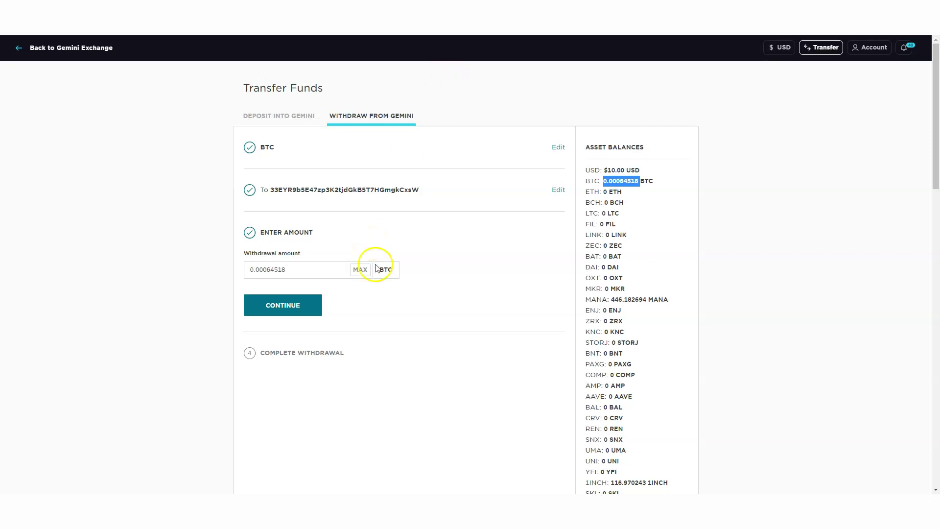
Continue to the Complete Withdrawal review and scroll through its summary.
left_click(282, 305)
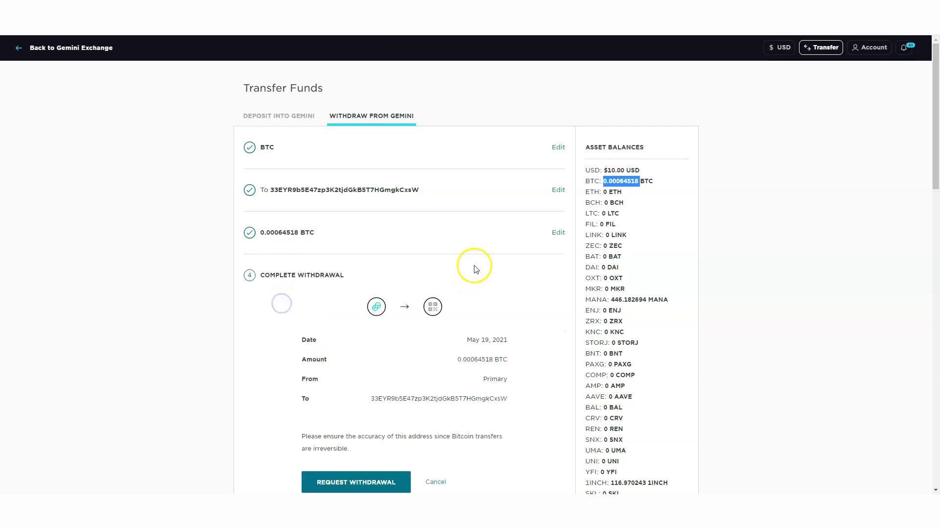
scroll(474, 267, "down", 2)
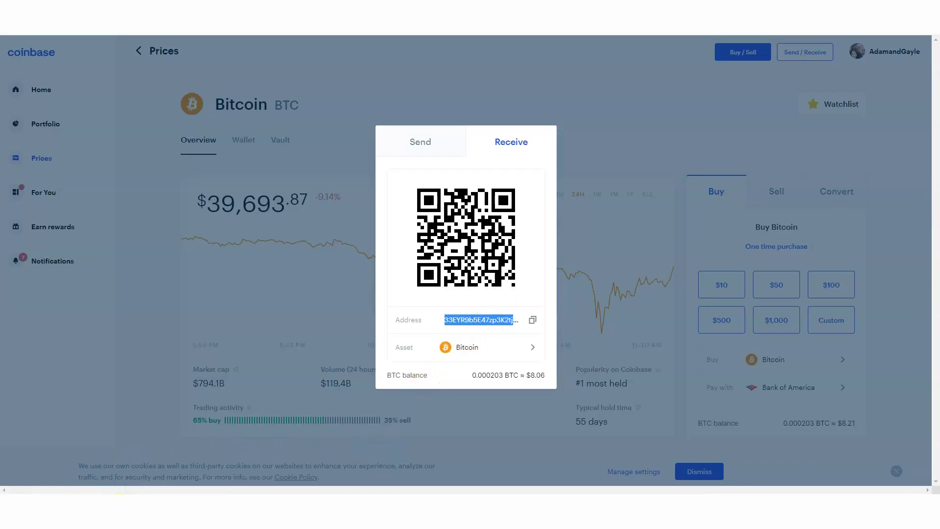
Launch Notepad from Windows search and paste the Coinbase Bitcoin address into it.
key("super")
type("note")
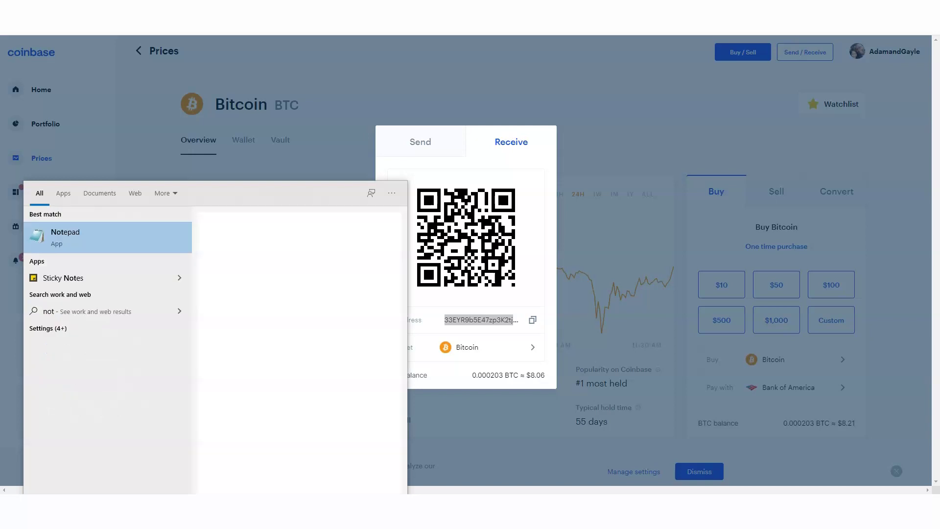
left_click(105, 235)
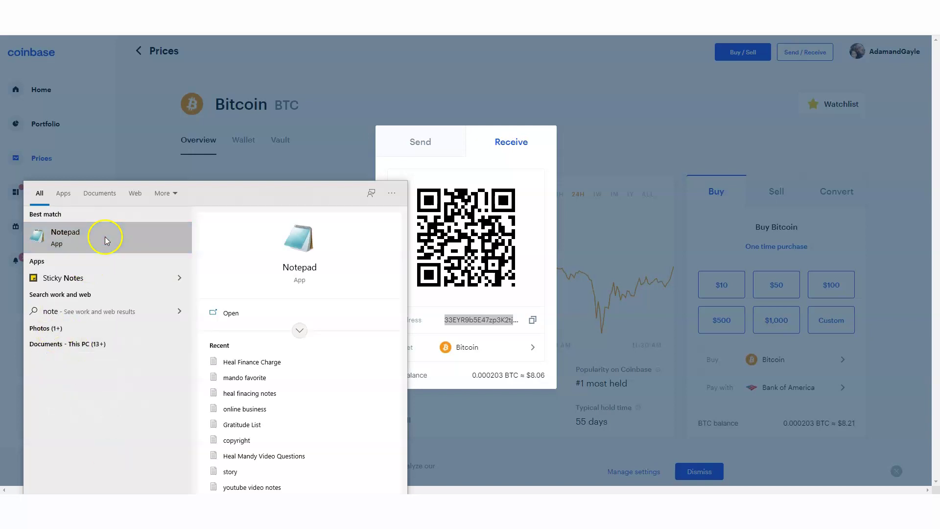
key("ctrl+v")
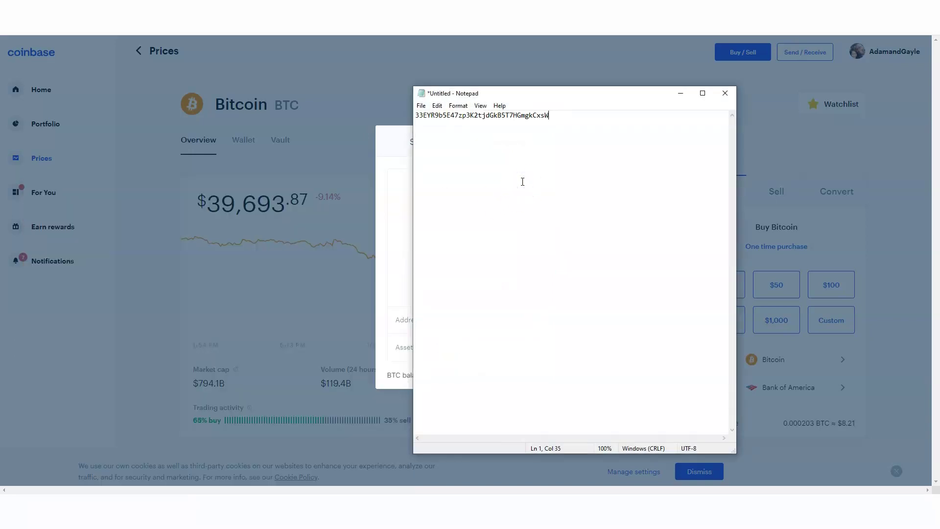
Position the Notepad note beside Gemini's withdrawal details for comparison.
left_click_drag(544, 95, 590, 101)
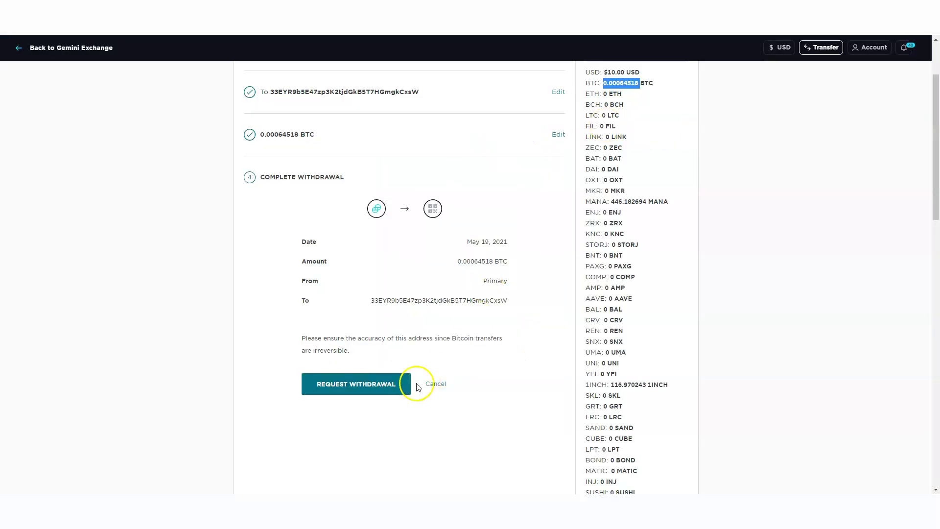
left_click(492, 489)
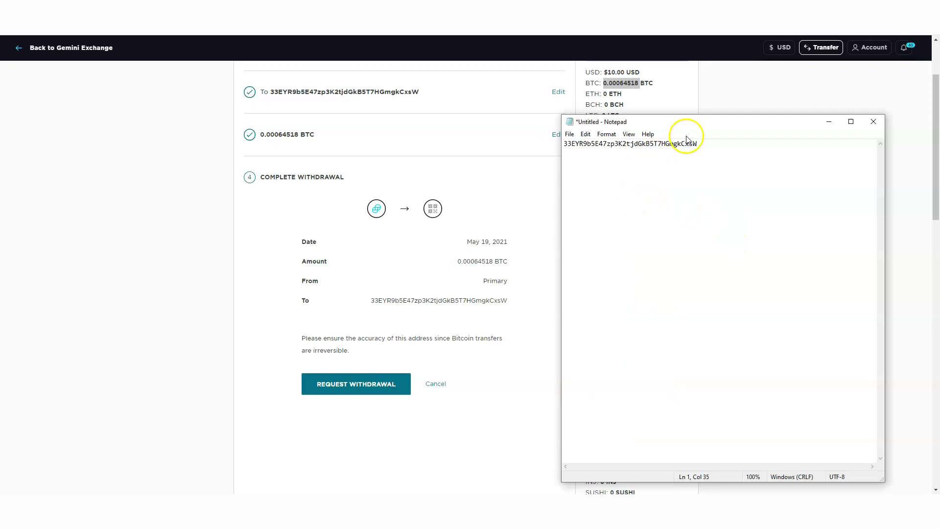
left_click_drag(718, 126, 524, 316)
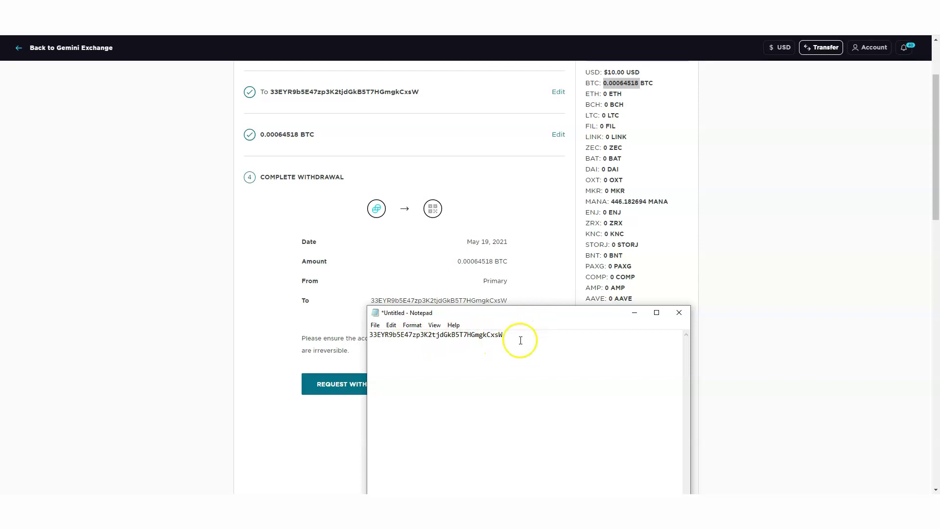
left_click_drag(535, 315, 711, 282)
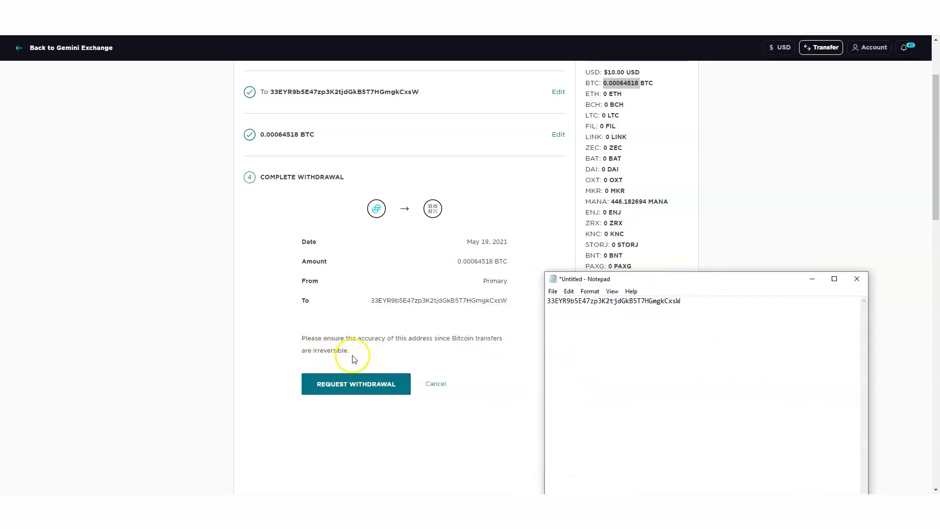
Bring the Gemini withdrawal review back in front of Notepad and recheck the summary.
left_click(466, 353)
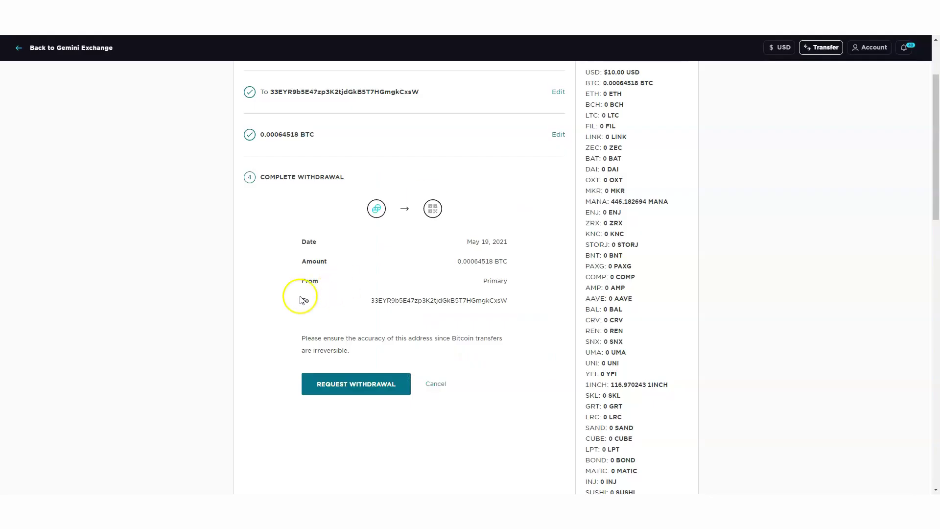
scroll(274, 275, "up", 2)
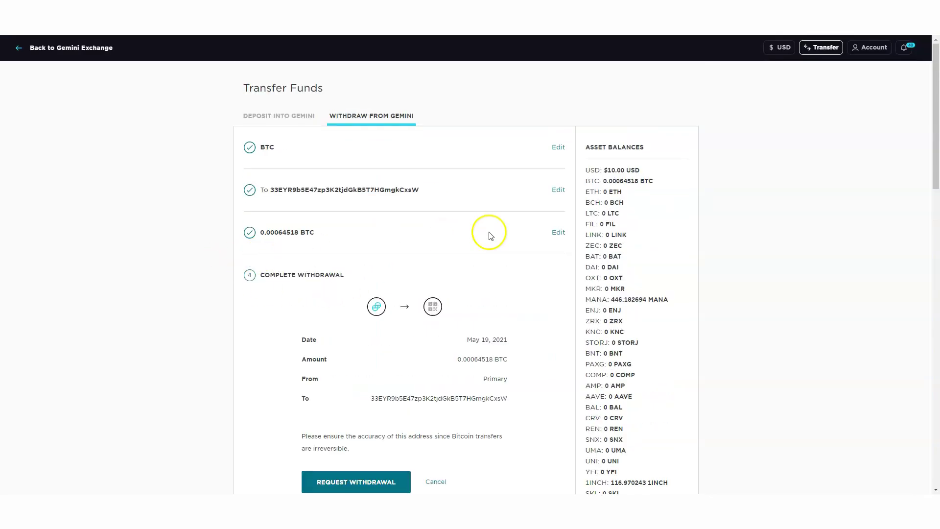
scroll(344, 260, "down", 1)
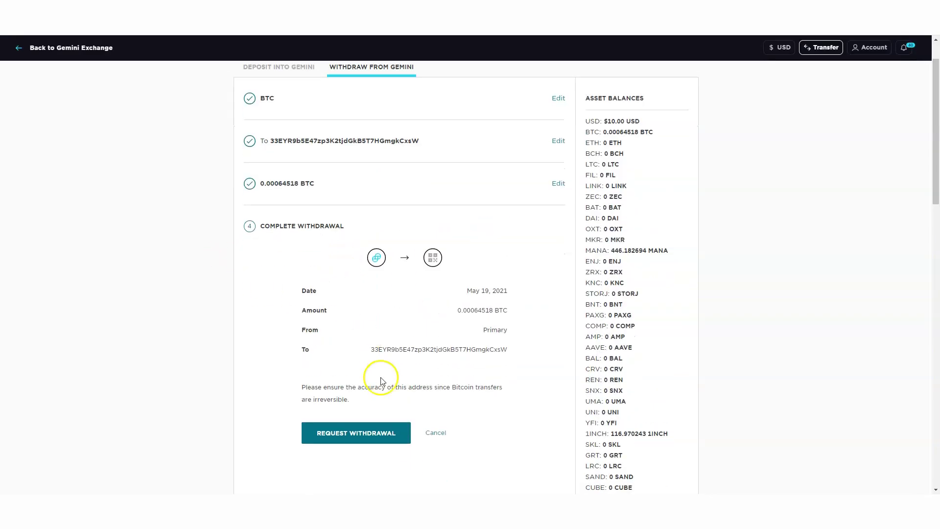
Request the 0.00064518 BTC withdrawal, authorise it with the authentication code, and check BTC shows 0.
left_click(359, 432)
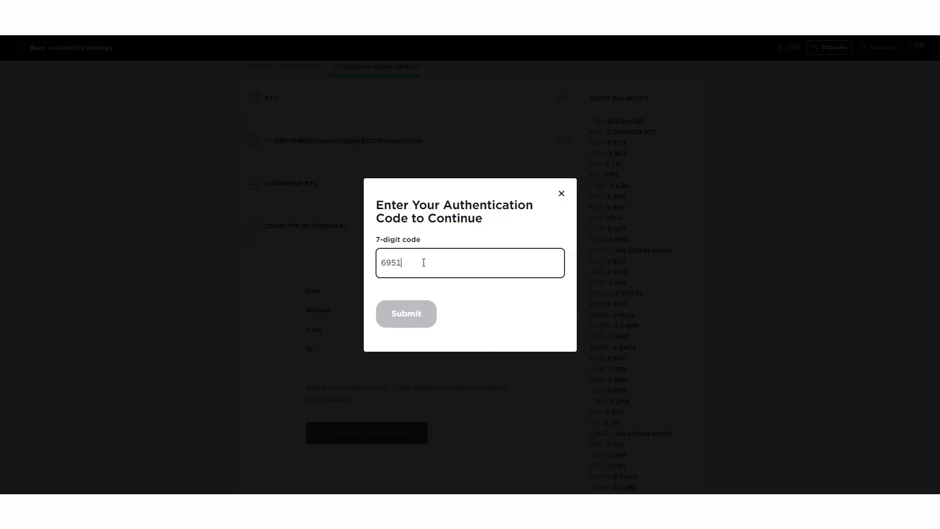
key("Return")
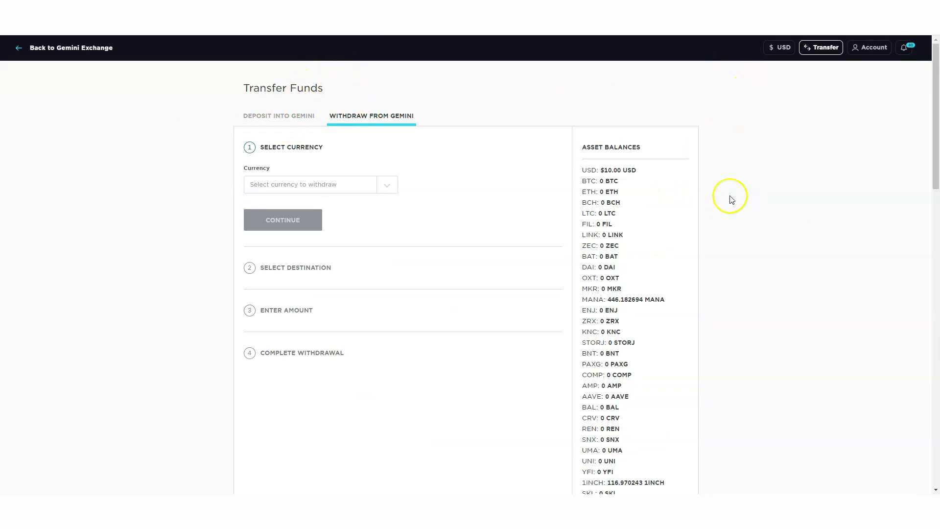
left_click(621, 182)
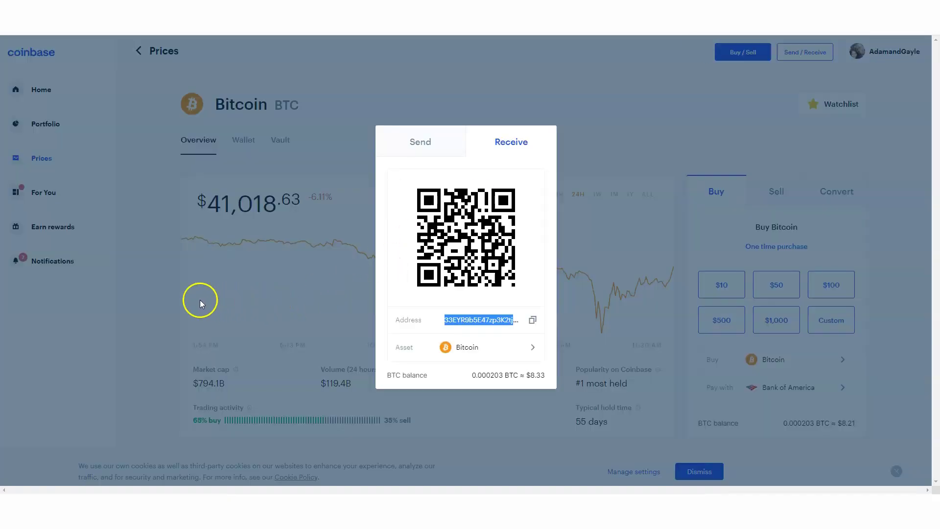
Reload the Coinbase Bitcoin wallet's transaction history to look for the Gemini deposit.
left_click(190, 274)
left_click(247, 142)
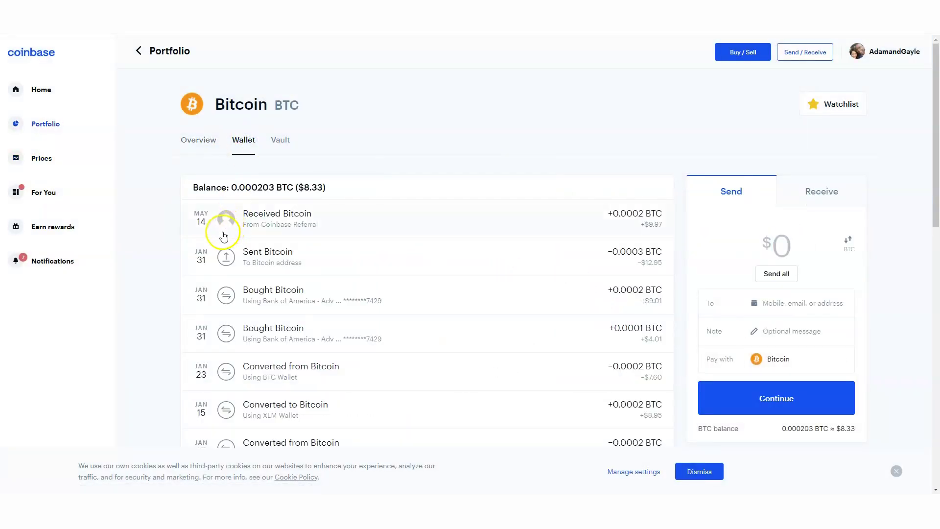
right_click(368, 118)
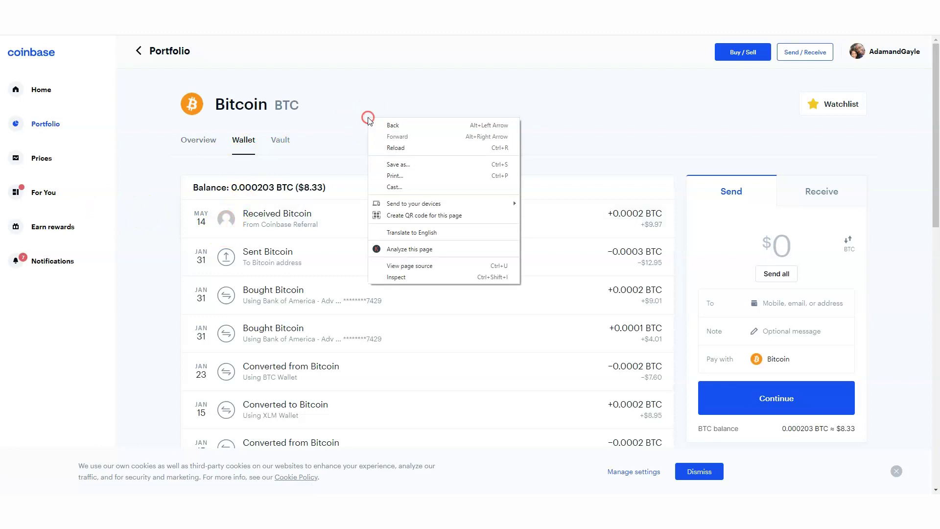
left_click(412, 149)
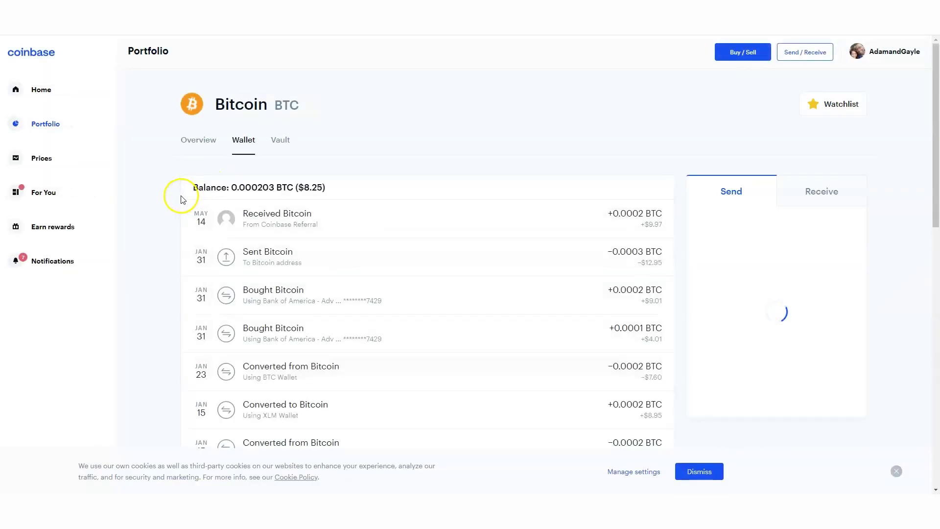
scroll(178, 242, "down", 5)
scroll(178, 242, "down", 4)
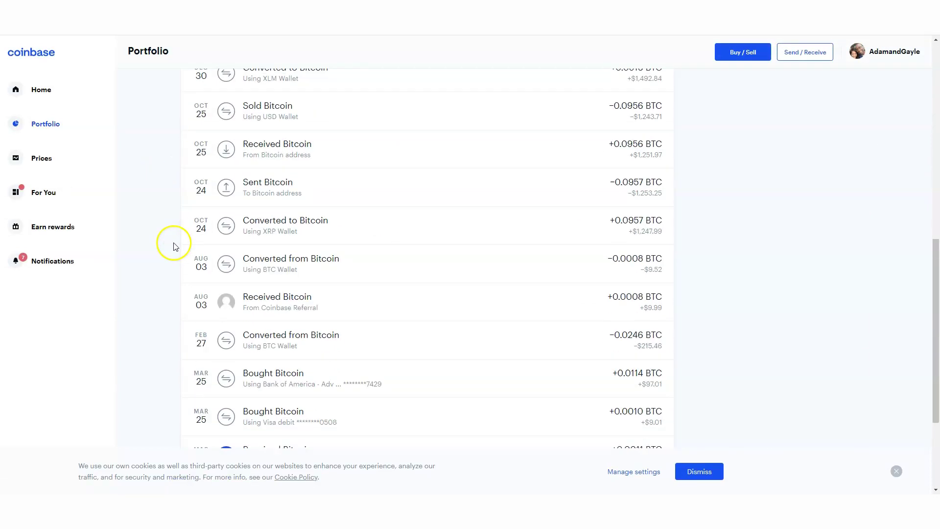
scroll(172, 241, "up", 9)
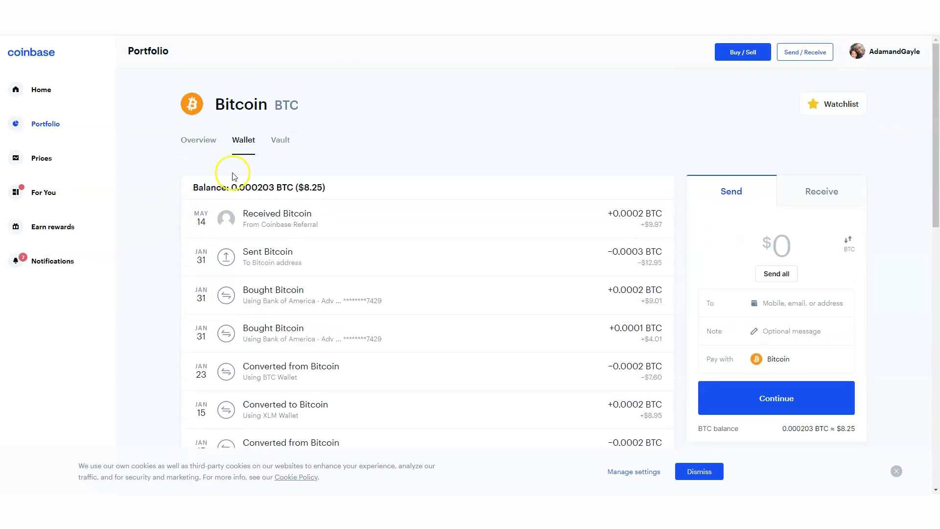
Browse Coinbase Home, Portfolio, and the Bitcoin Vault, Overview and Wallet tabs.
left_click(49, 99)
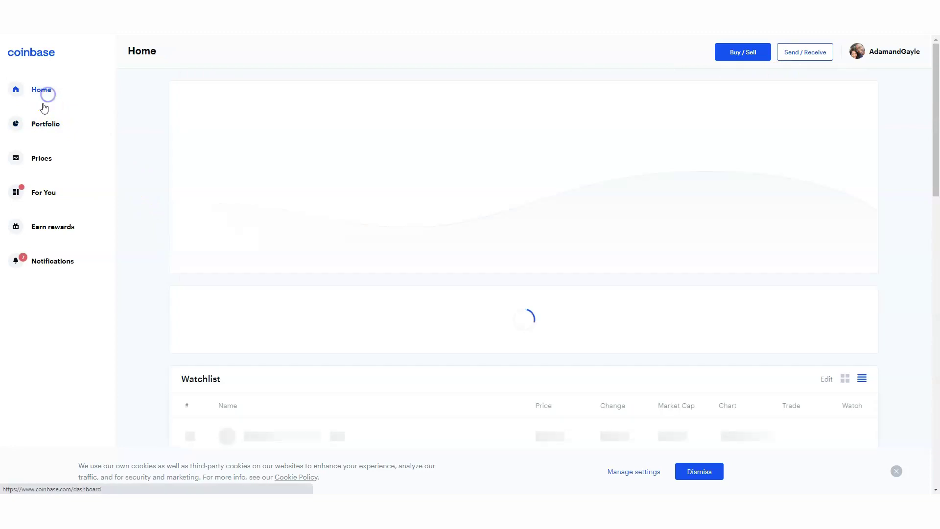
left_click(42, 128)
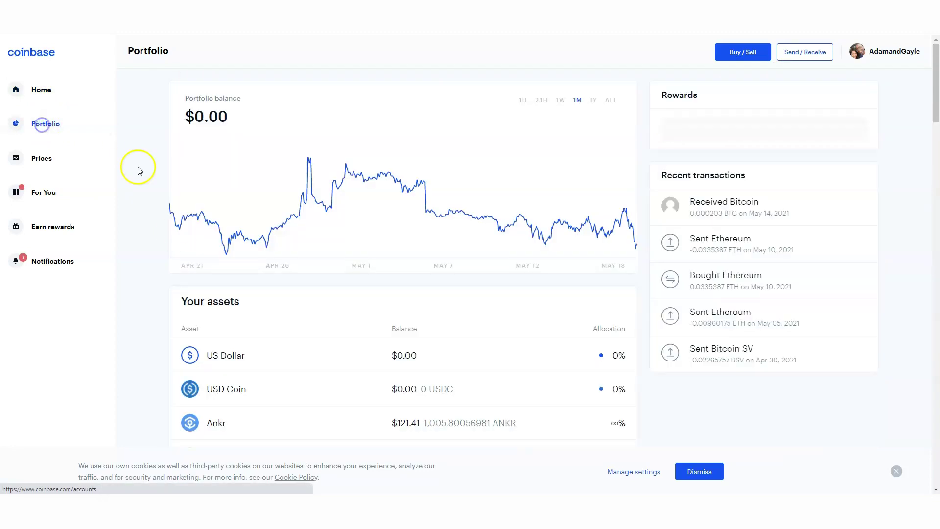
scroll(220, 200, "down", 5)
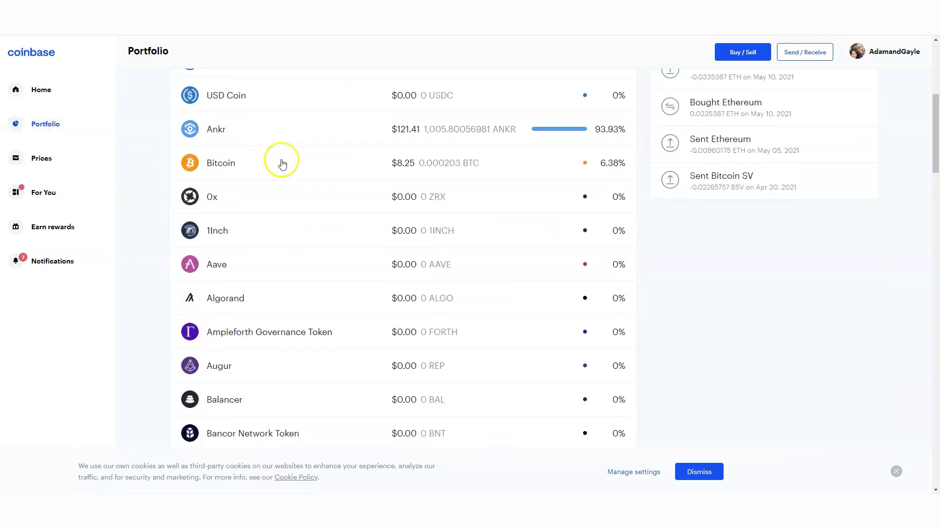
left_click(267, 163)
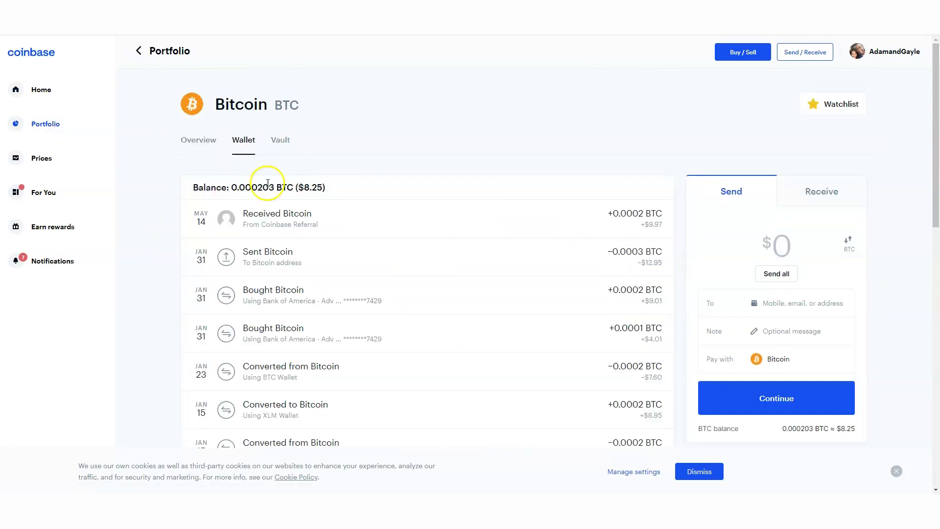
left_click(281, 141)
left_click(241, 141)
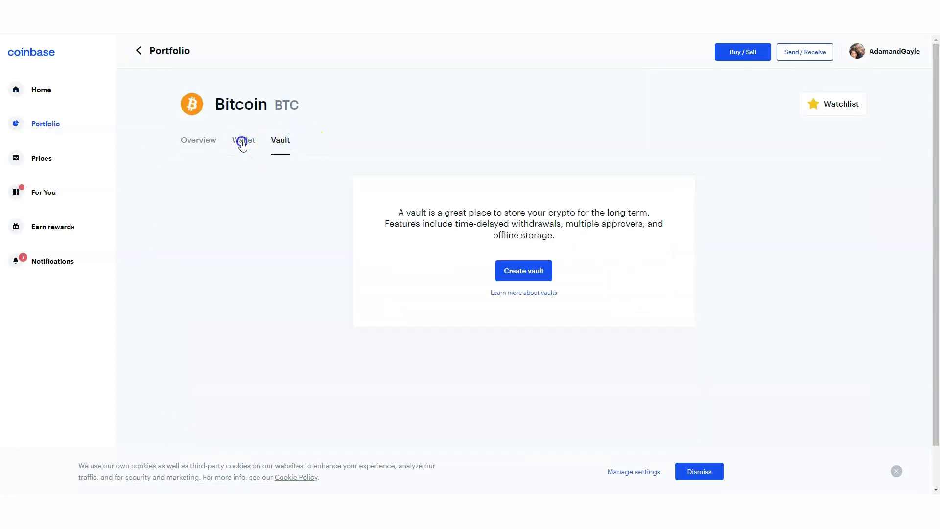
left_click(203, 139)
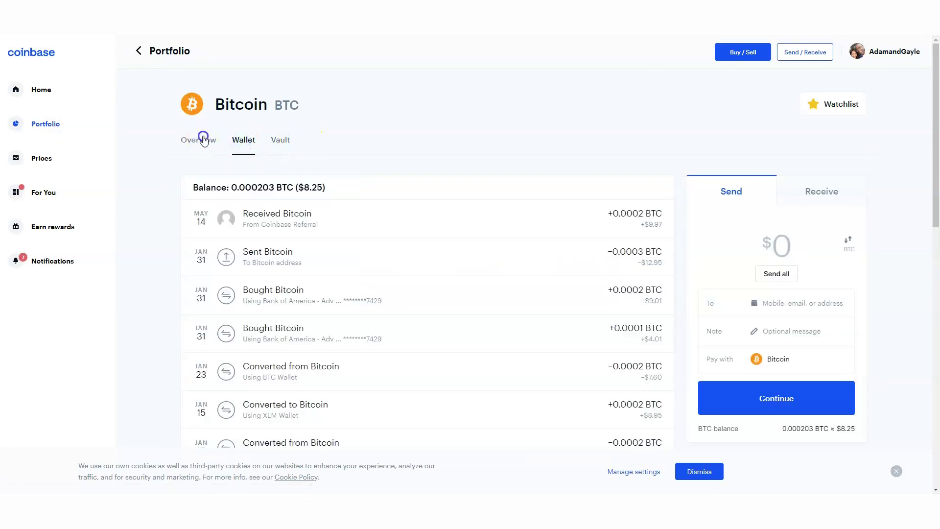
left_click(244, 141)
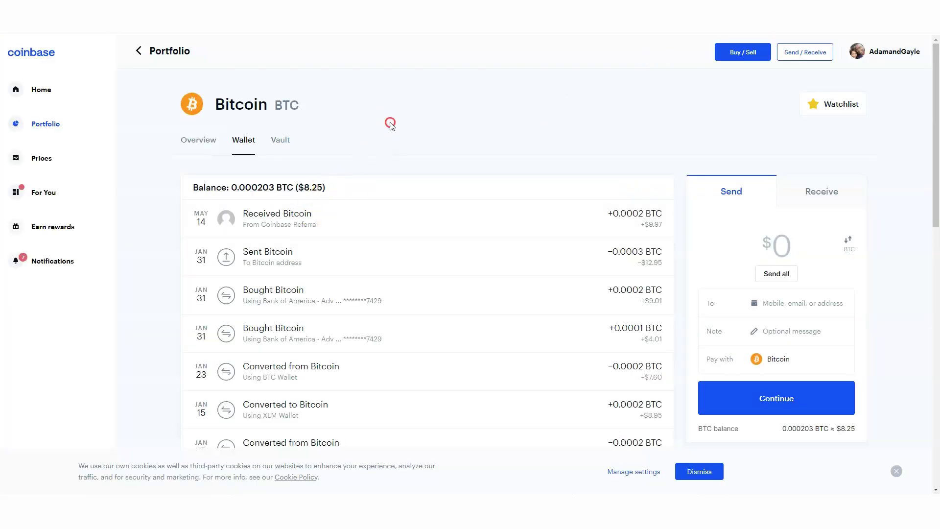
Reload the Coinbase wallet, still 0.000203 BTC, then return to Gemini's withdraw page.
right_click(390, 124)
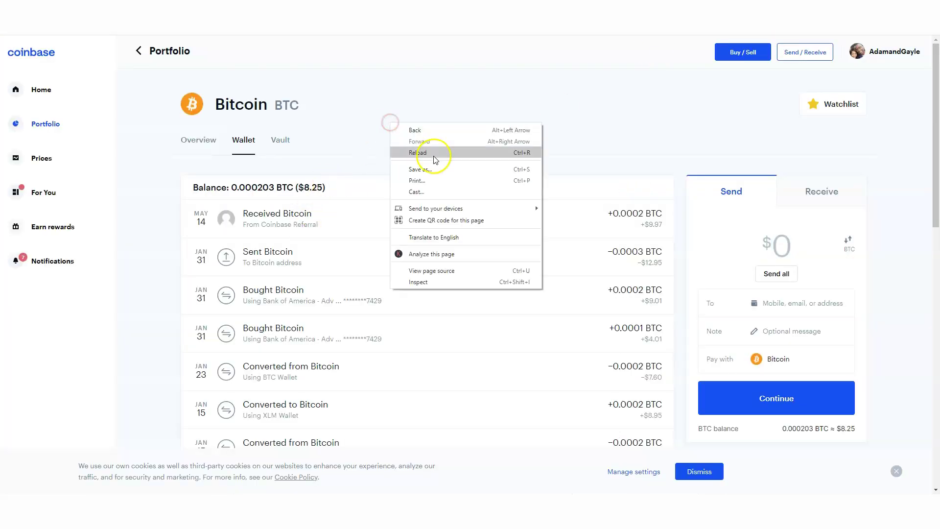
left_click(431, 153)
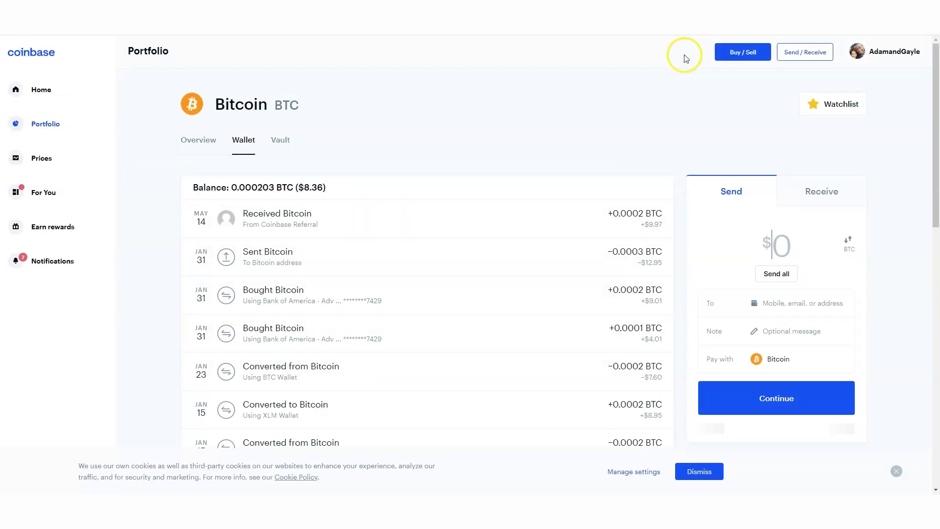
left_click(715, 9)
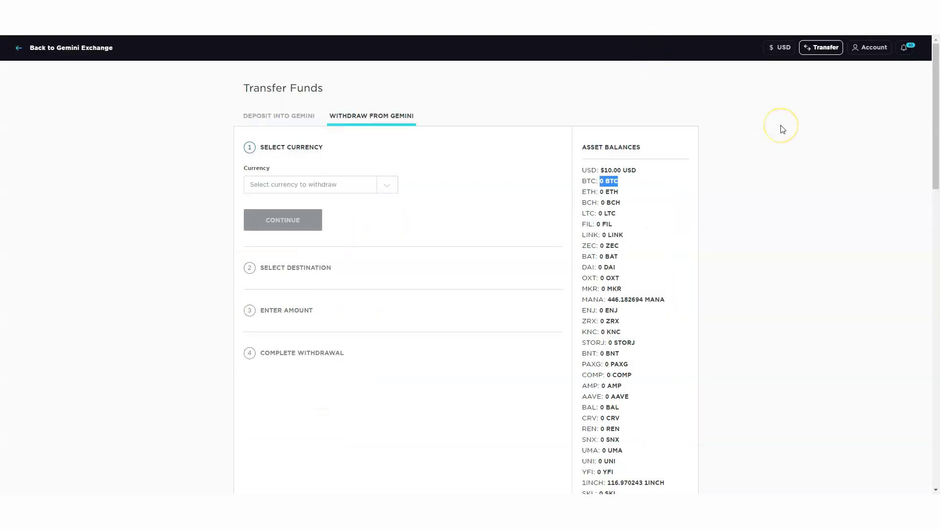